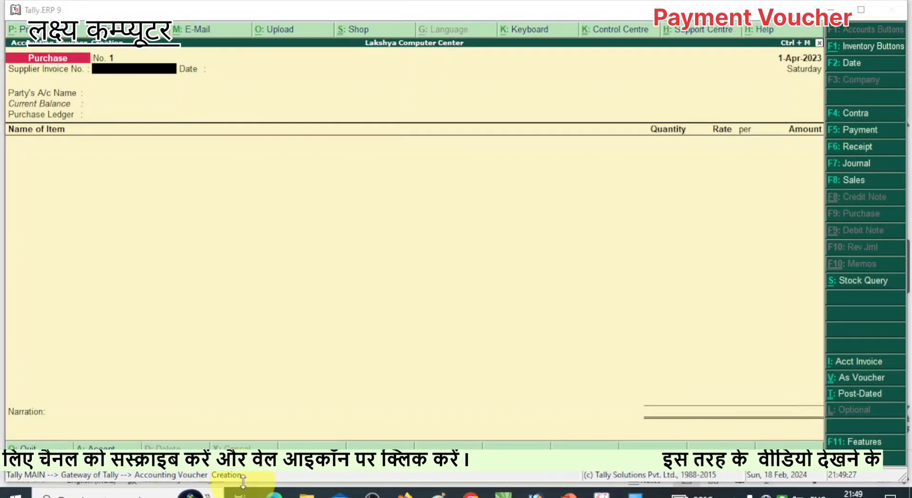
left_click(50, 60)
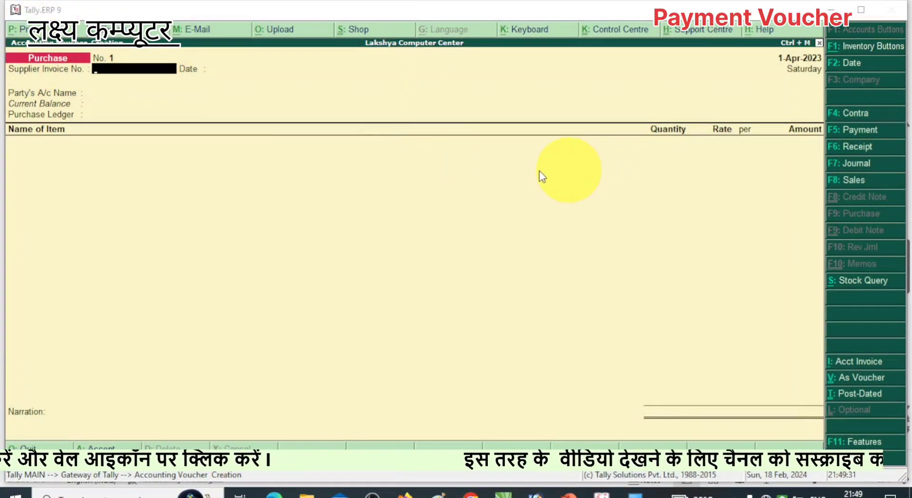
key("Return")
key("Return")
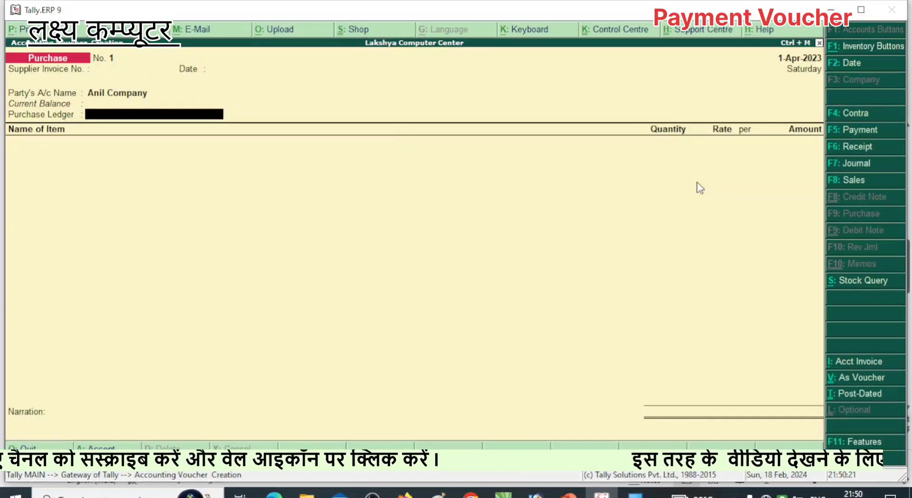
Check the first transaction on the PowerPoint slide and set up a voucher-mode purchase entry with supplier invoice number 01 dated 1-Apr-2023
key("alt+Tab")
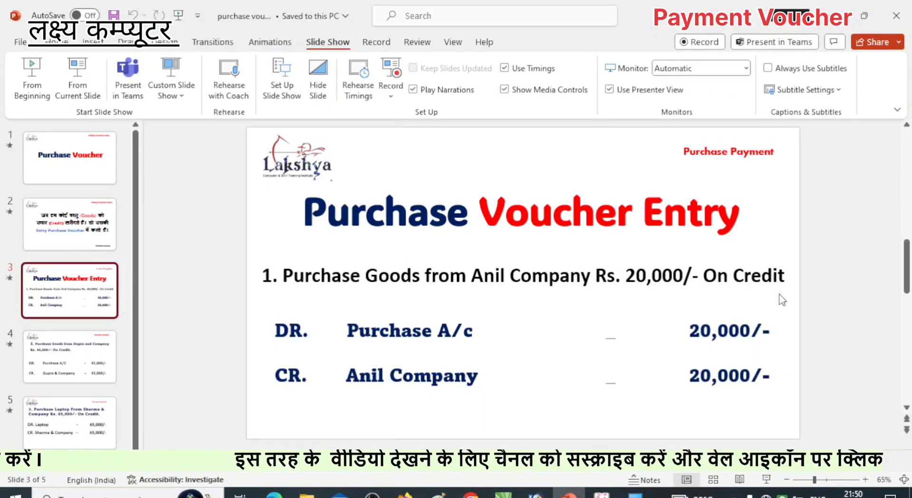
key("alt+Tab")
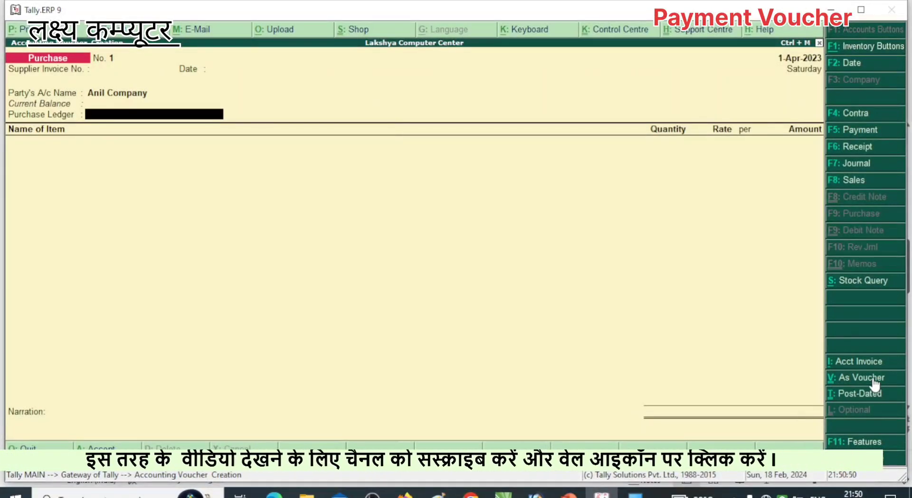
left_click(872, 379)
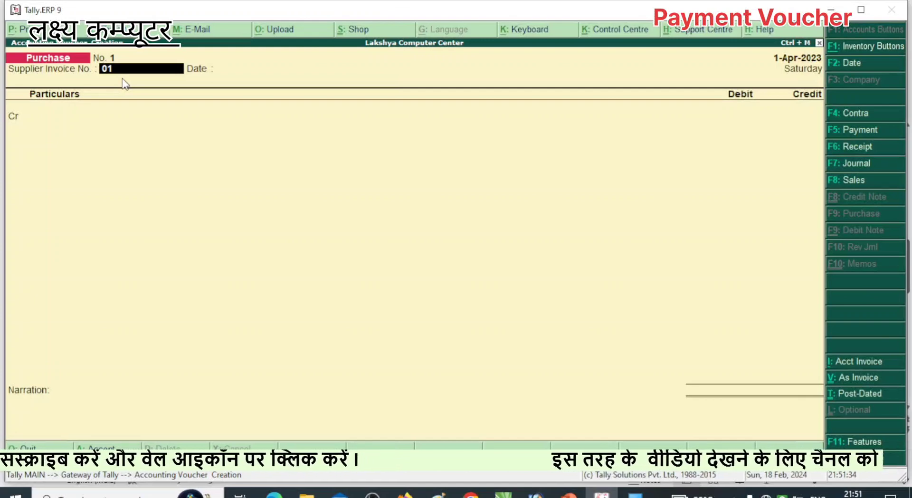
key("Return")
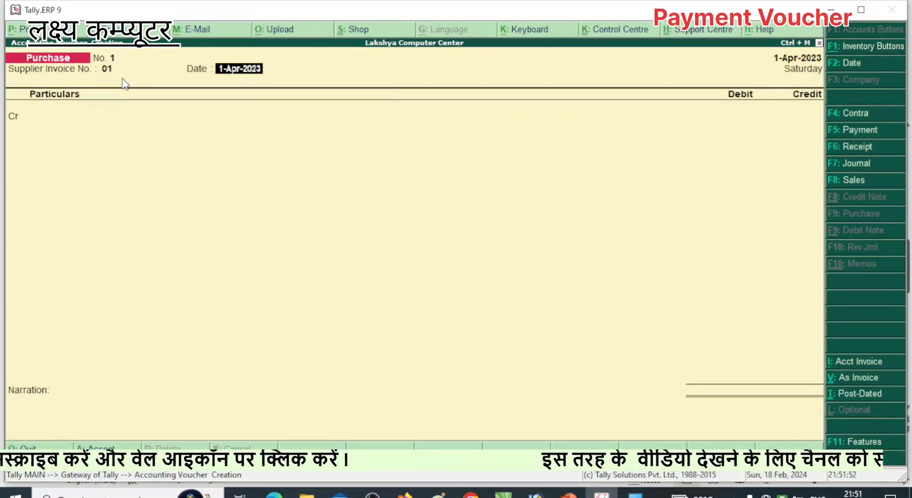
key("Return")
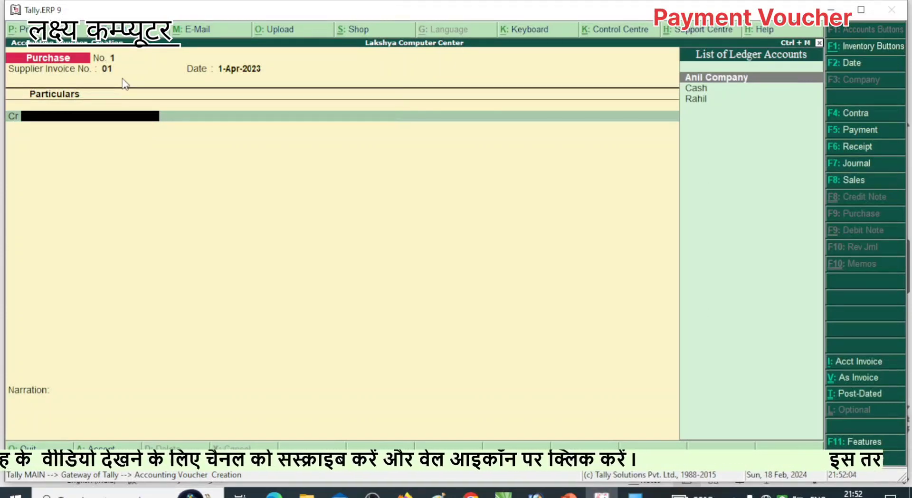
key("Return")
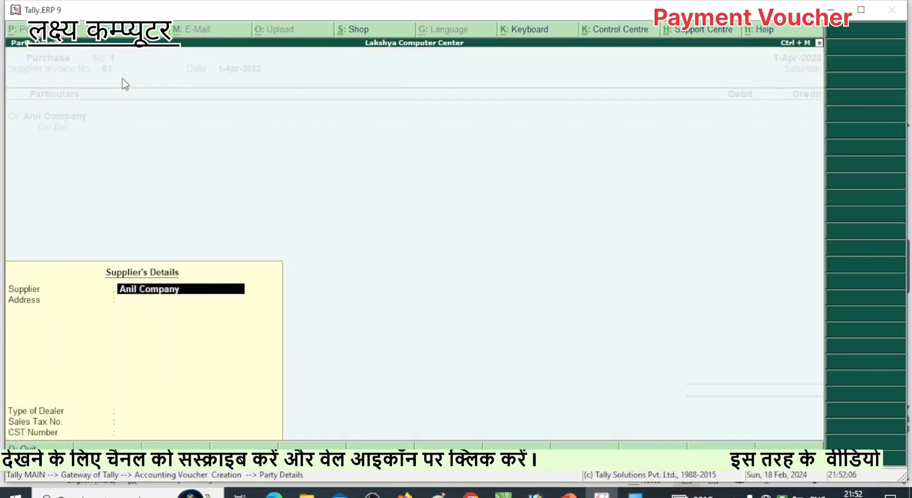
key("Escape")
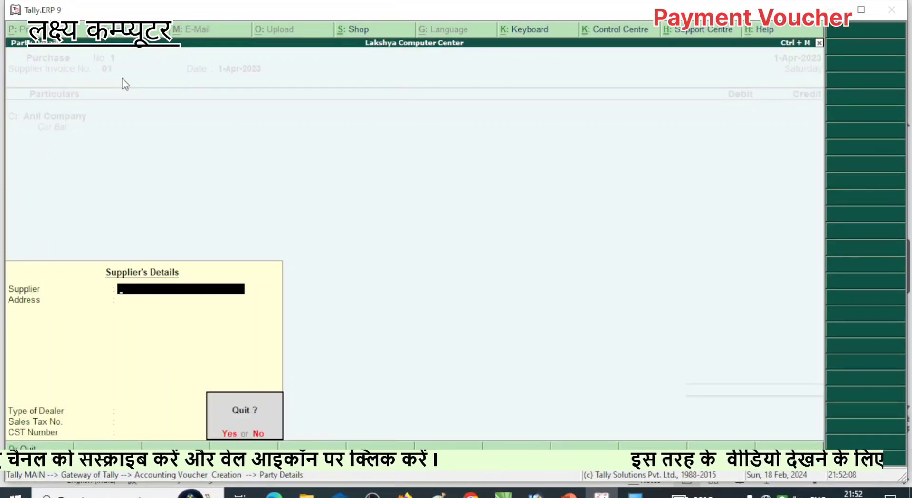
key("Return")
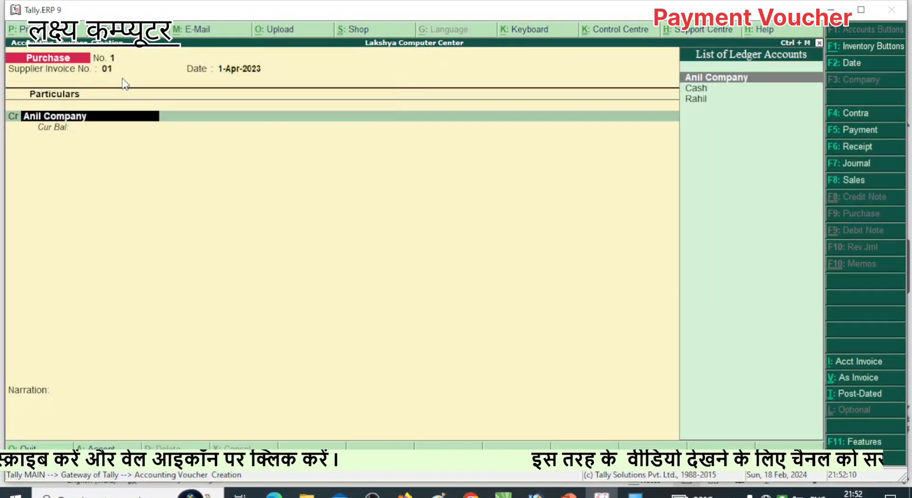
Examine the Anil Company ledger's group, bill-by-bill setting and mailing details from within the voucher
key("ctrl+Return")
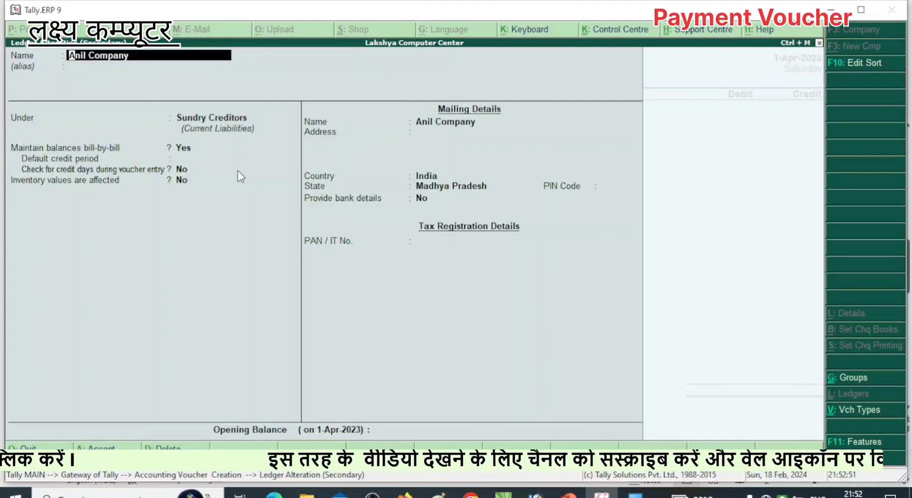
key("Return")
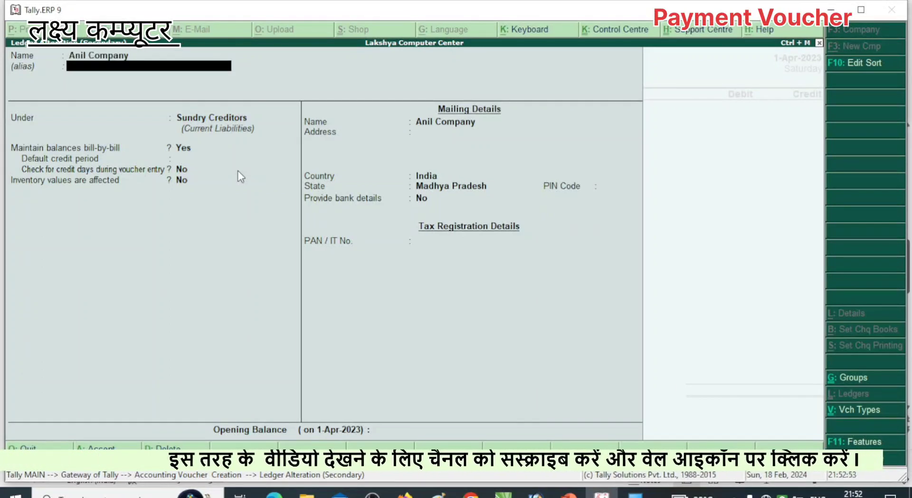
key("Return")
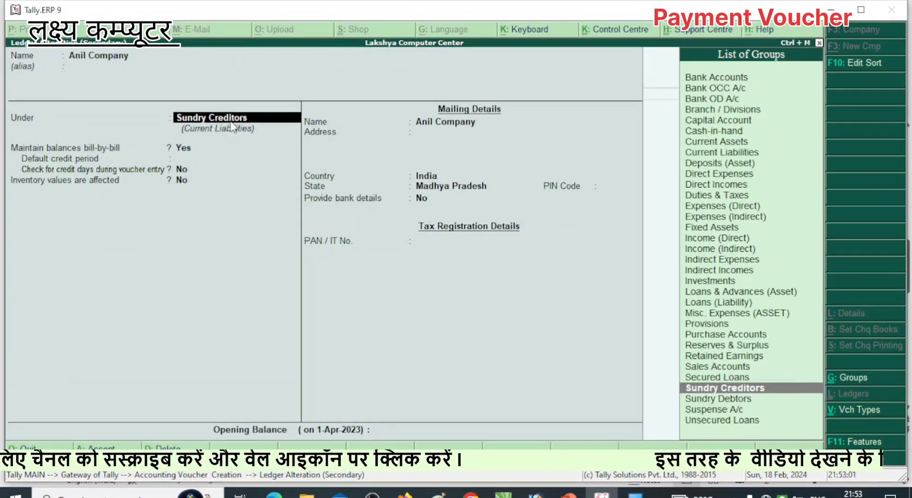
key("Return")
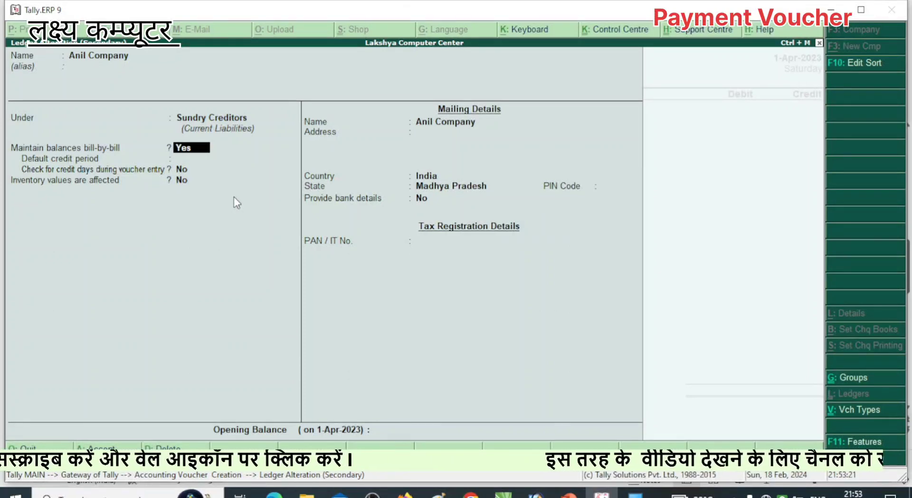
key("Return")
key("Return")
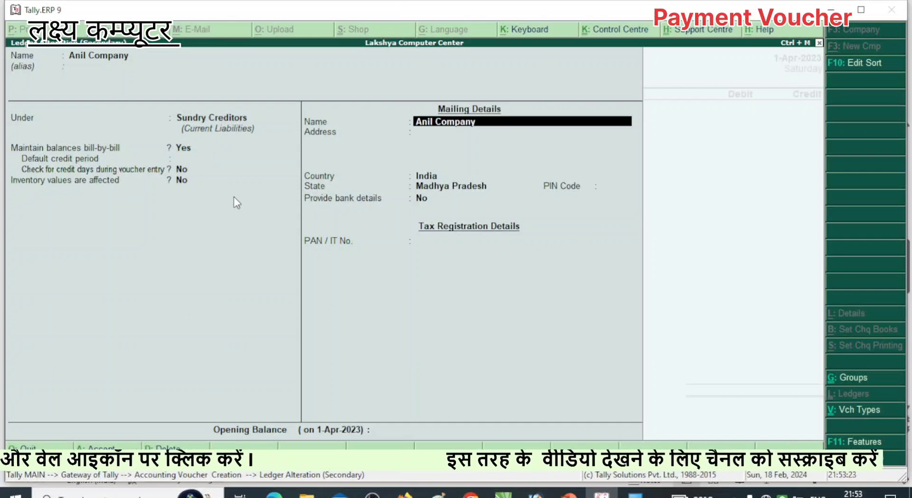
key("Return")
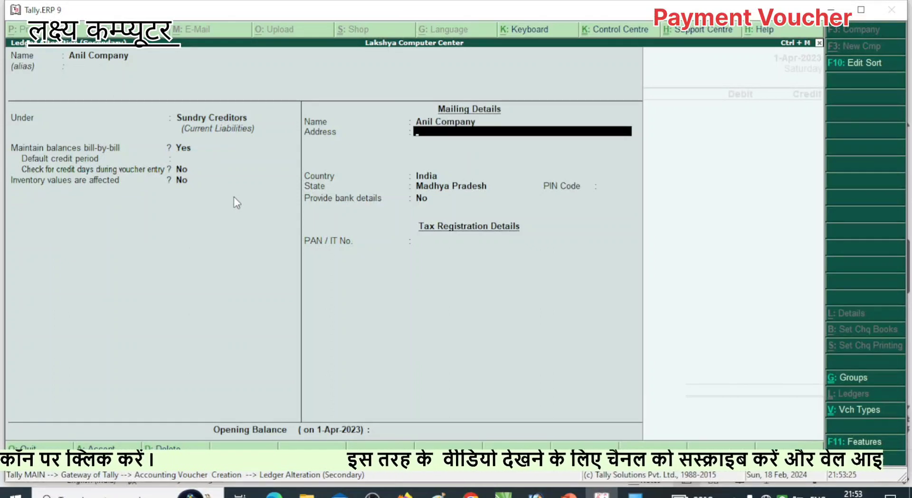
key("ctrl+a")
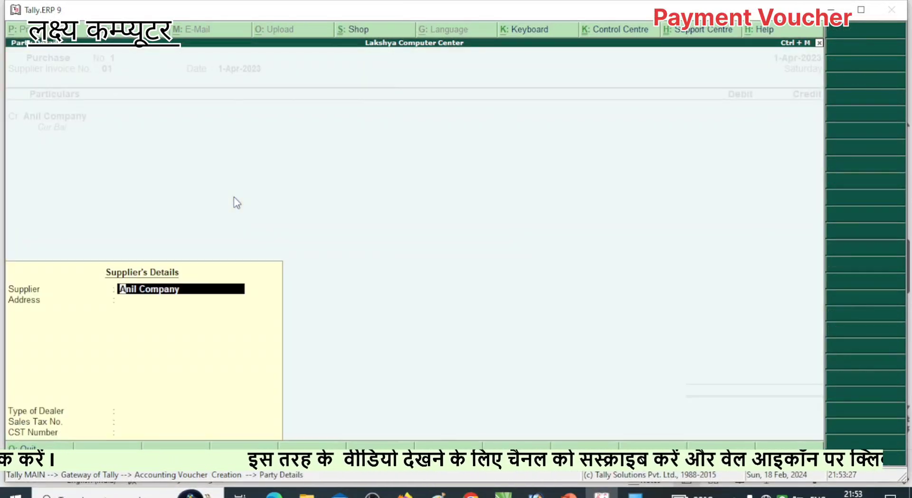
Accept the supplier's details for Anil Company with the type of dealer as Not Applicable
key("Return")
key("Return")
key("Return")
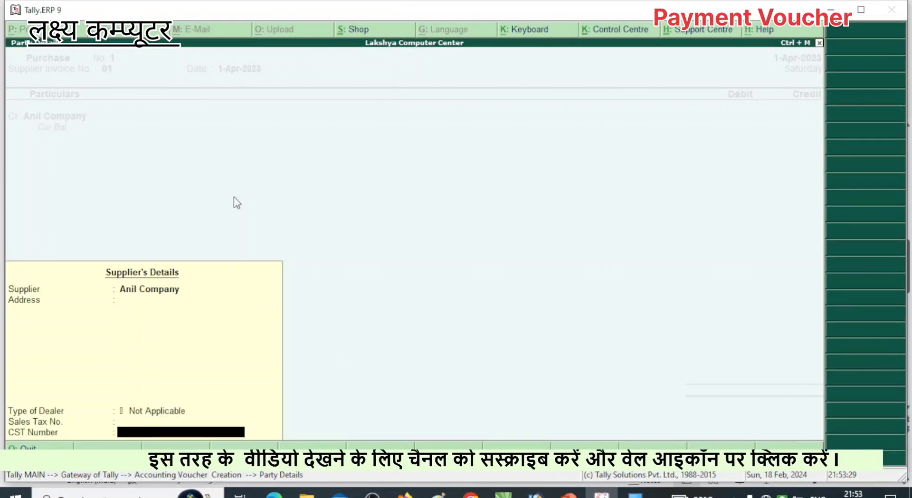
key("Return")
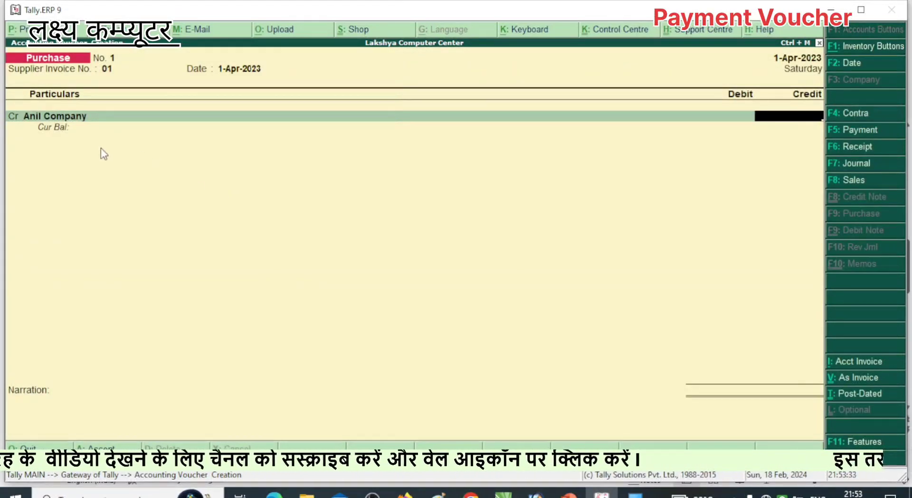
Check the purchase amount on the PowerPoint slide and credit Anil Company with 20,000 in the voucher
key("alt+Tab")
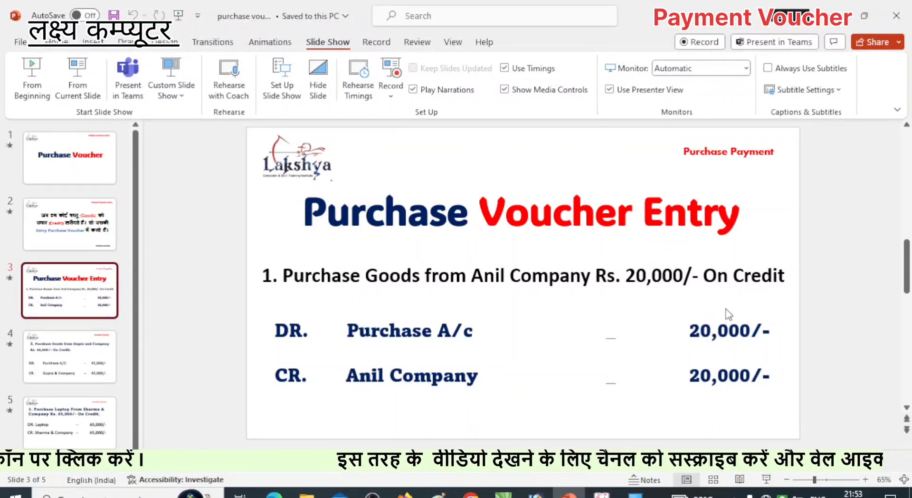
key("alt+Tab")
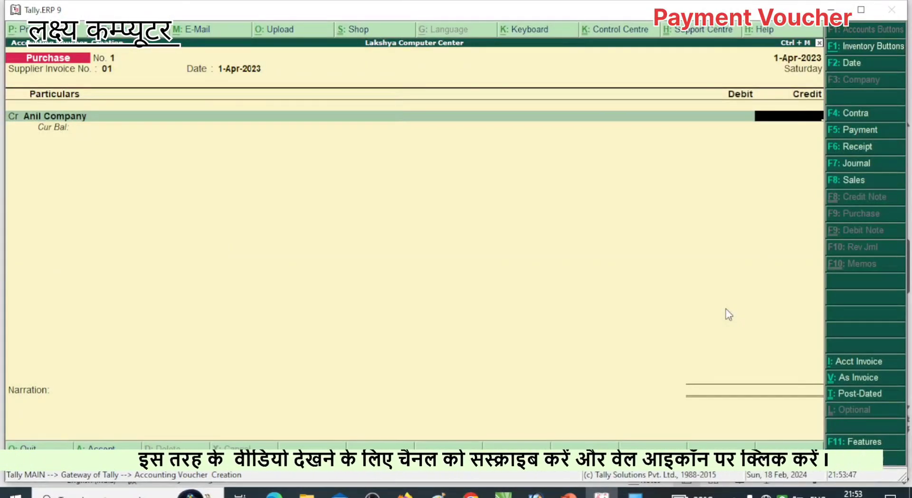
type("20000")
key("Return")
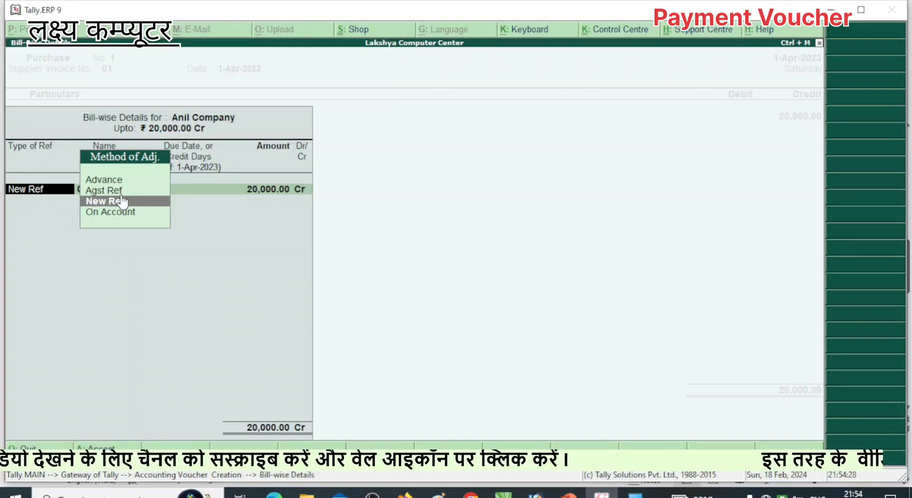
Record the bill-wise details for Anil Company as New Ref 01 for 20,000.00 Cr, leaving the credit days blank
left_click(121, 201)
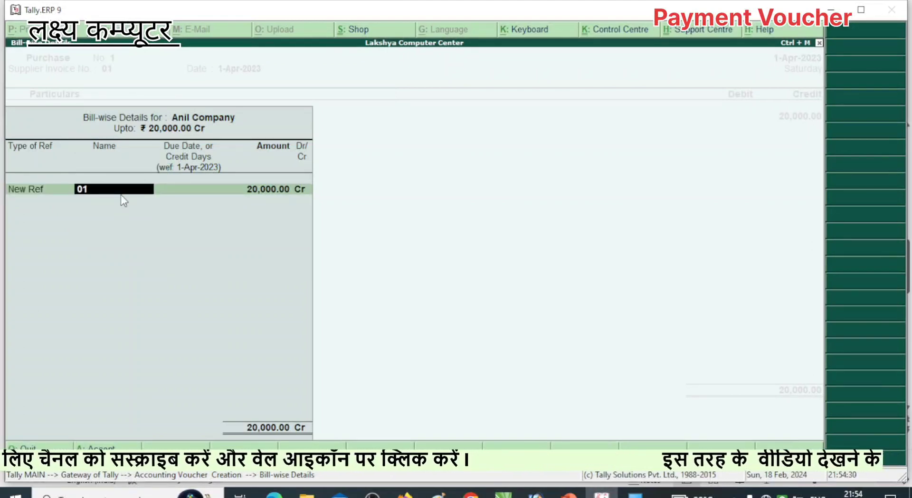
key("Return")
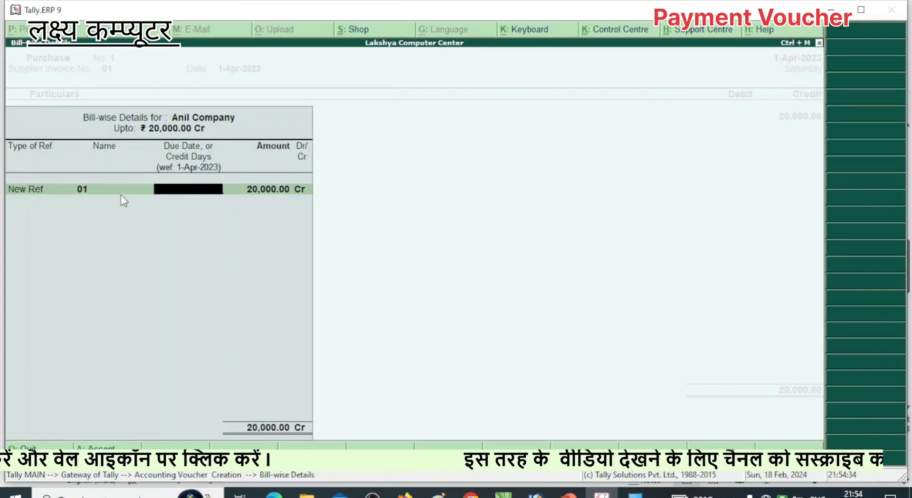
key("Return")
key("Return")
key("Return")
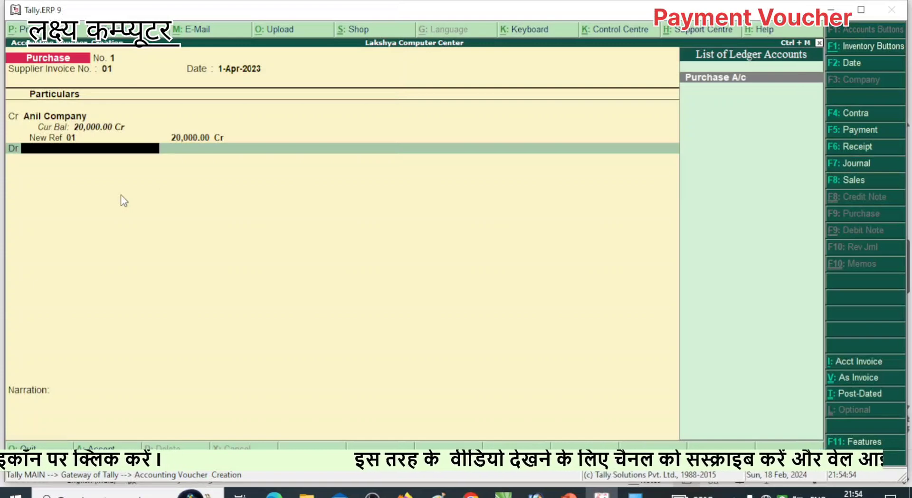
Debit Purchase A/c with 20,000.00 and save the voucher with the narration "being goods purchase on credit"
key("Return")
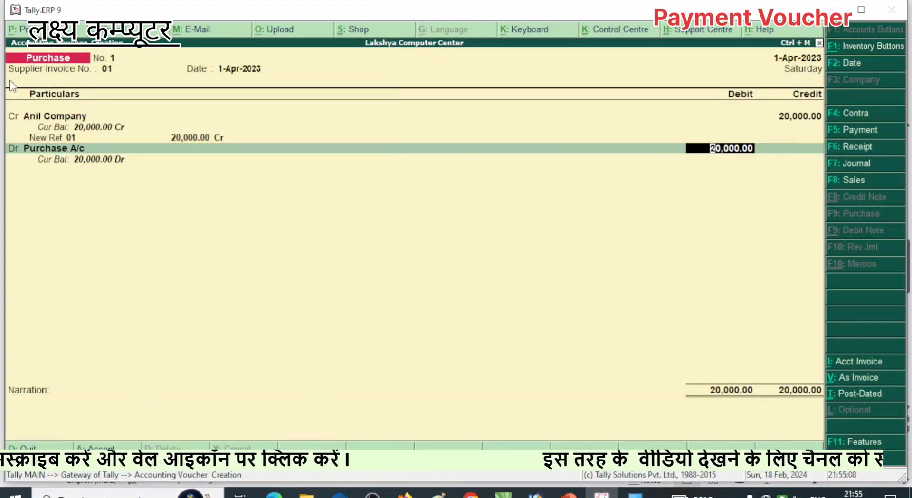
key("Return")
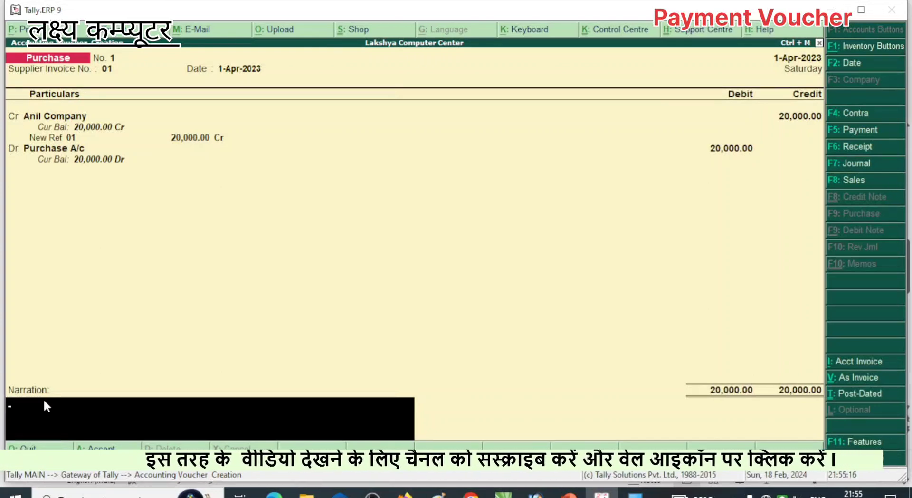
type("being goods purchase on credit")
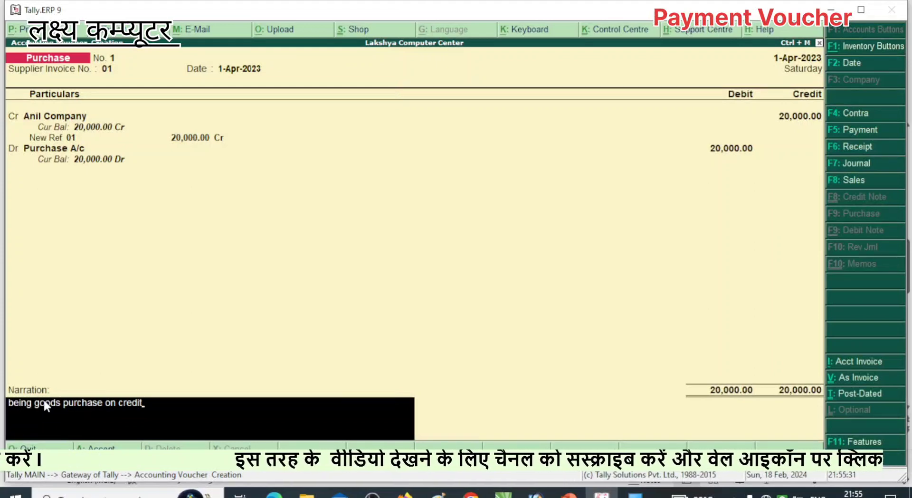
key("Return")
key("Return")
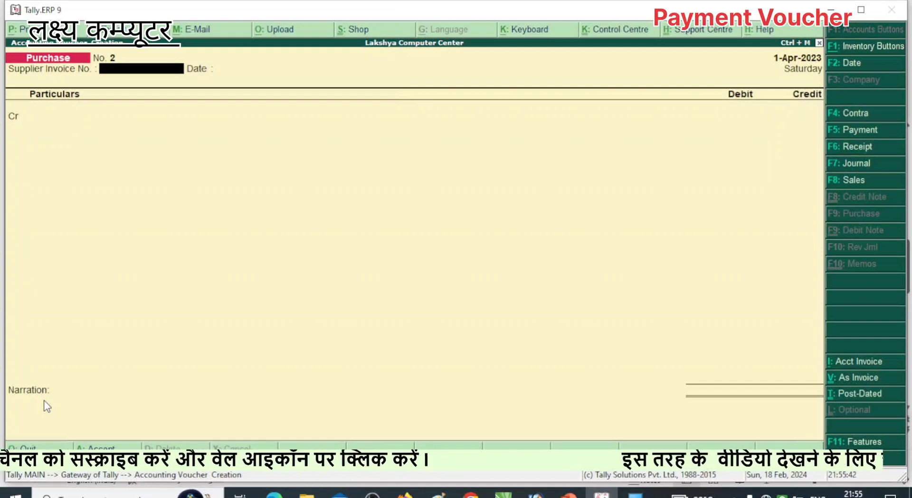
Review the saved purchase voucher No. 1 and return to the blank purchase entry
key("Page_Up")
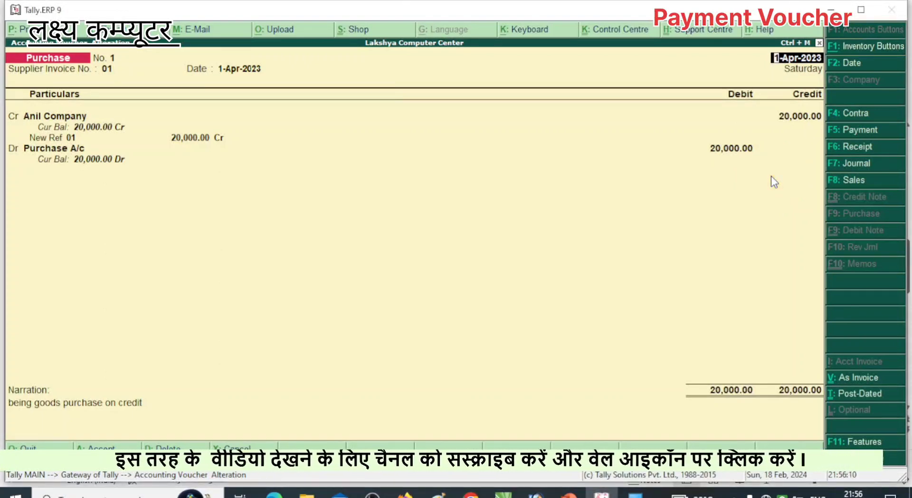
key("ctrl+a")
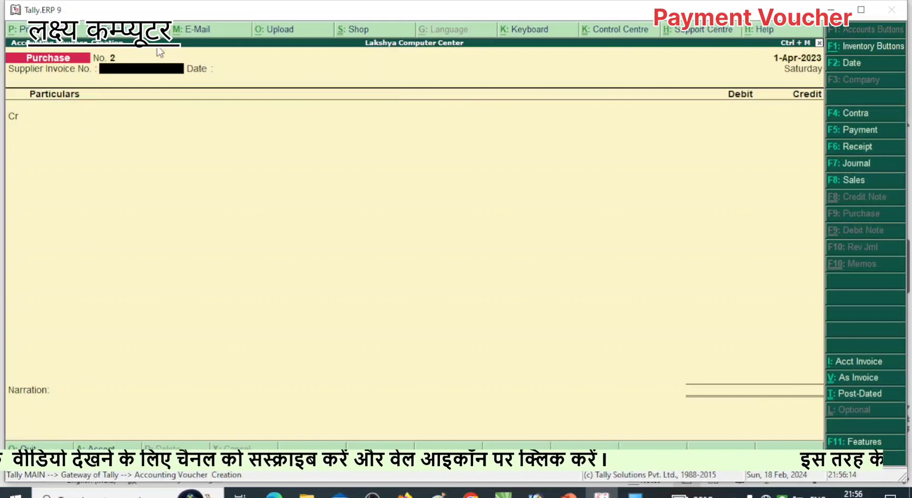
View the Gupta and Company transaction slide in PowerPoint, then return to Tally.ERP 9 and enter supplier invoice number 02 dated 1-Apr-2023
key("alt+Tab")
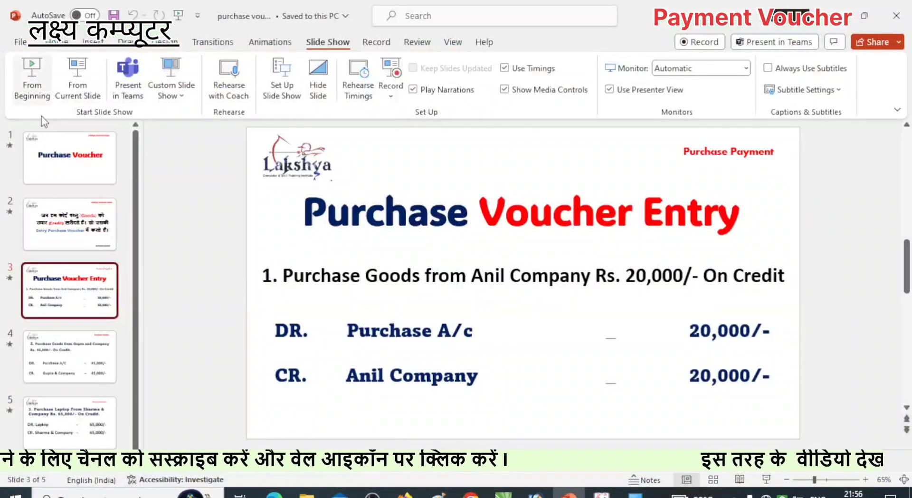
left_click(76, 366)
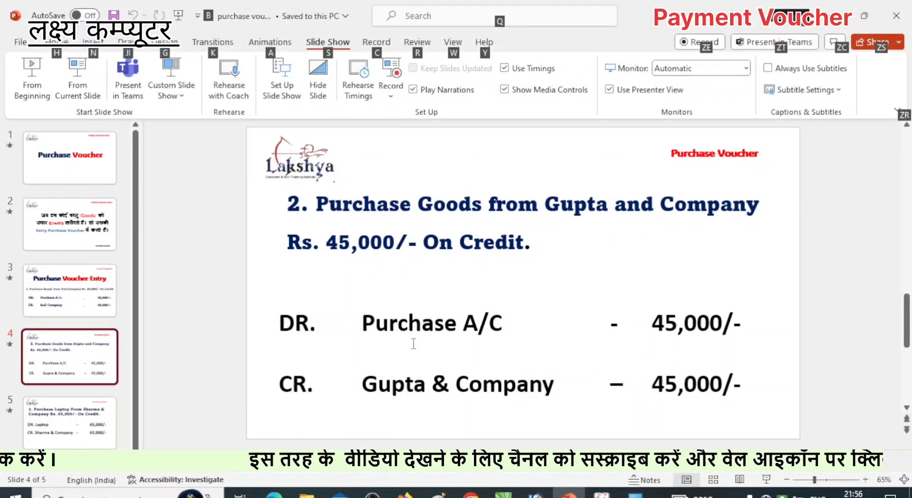
key("alt+Tab")
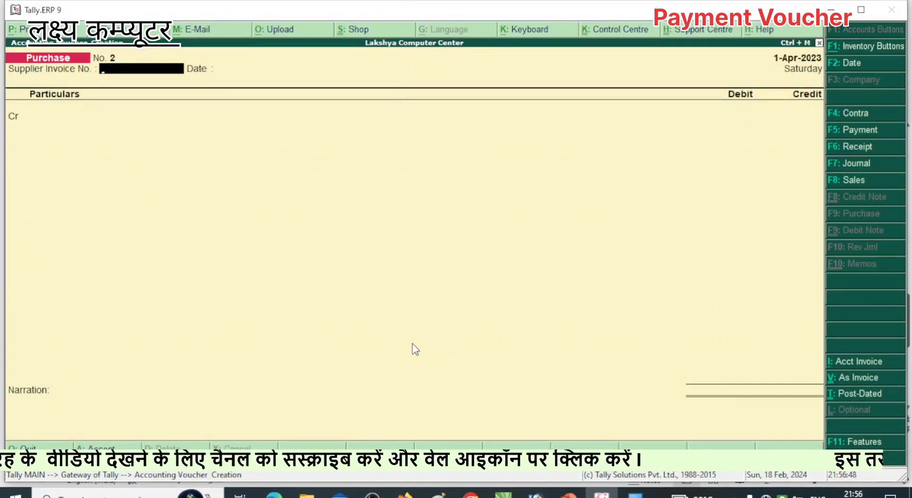
type("02")
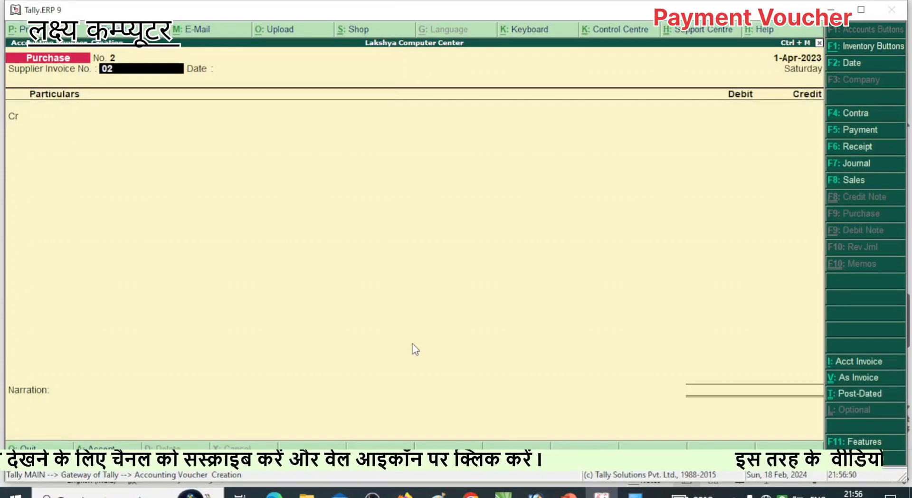
key("Return")
key("Return")
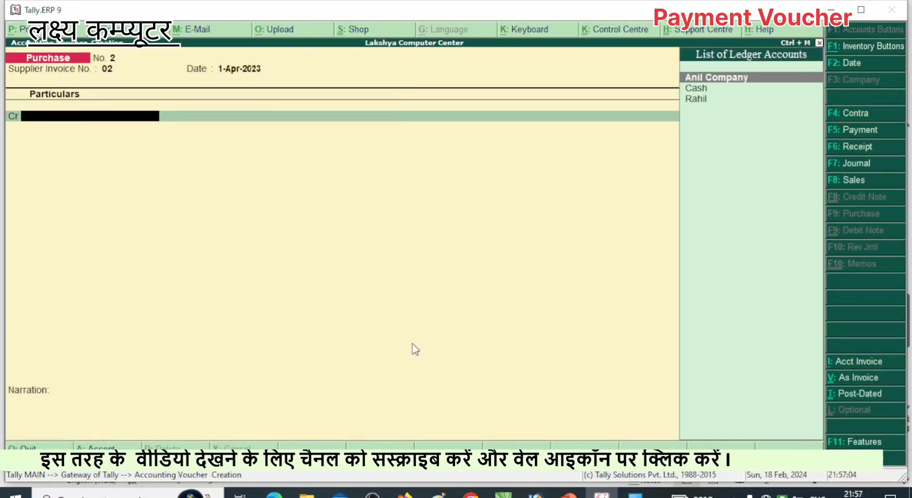
Create the ledger Gupta & Company under Sundry Creditors with bill-by-bill balances, keeping the remaining default details
key("alt+c")
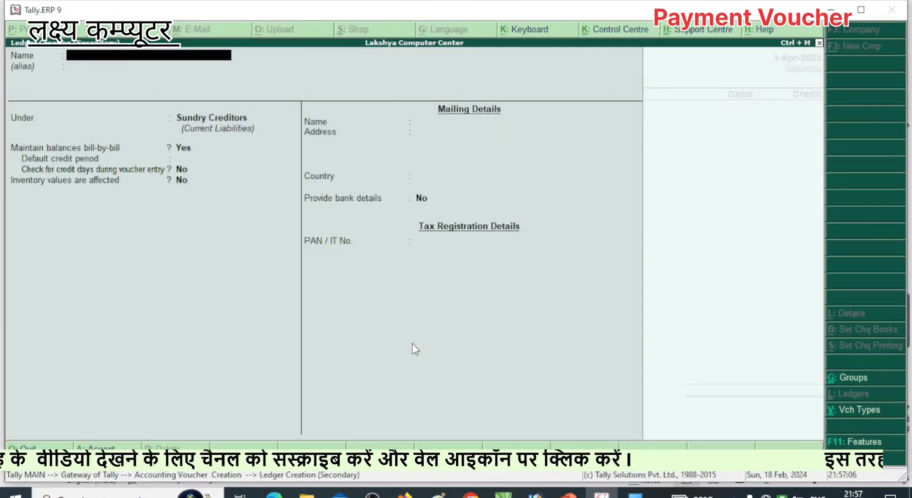
type("Gup")
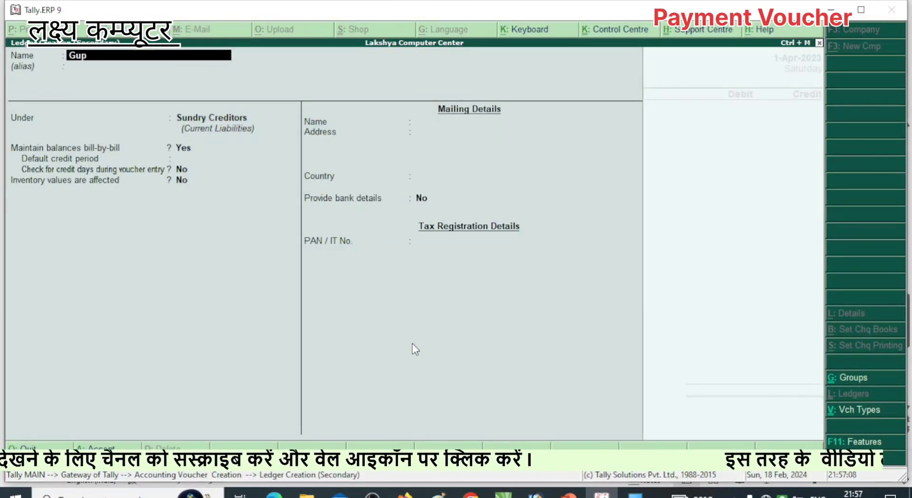
type("ta &")
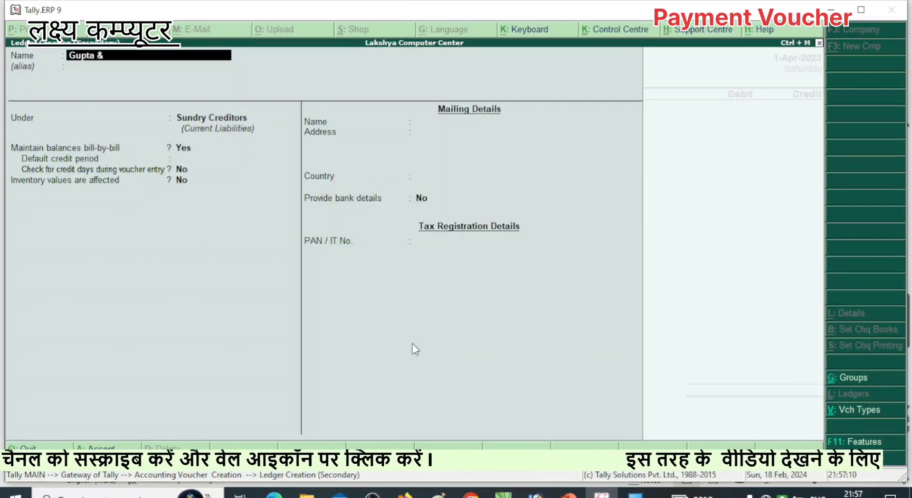
type(" Company")
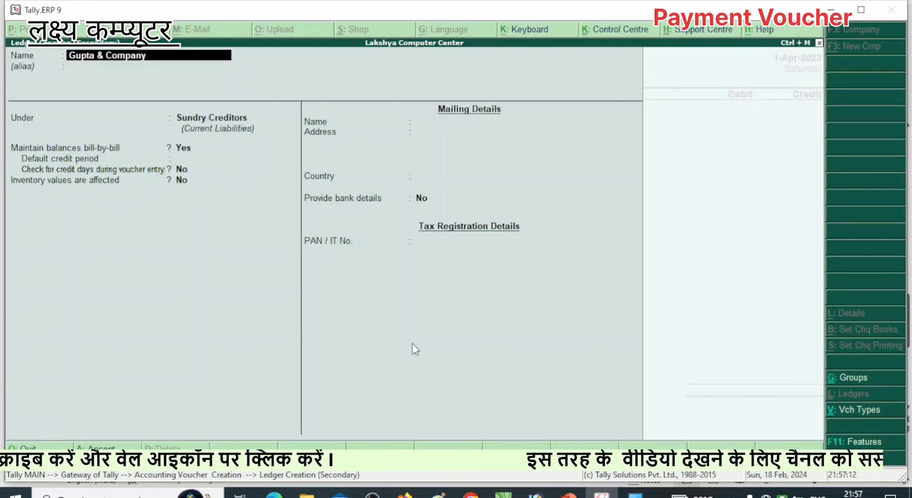
key("Return")
key("Return")
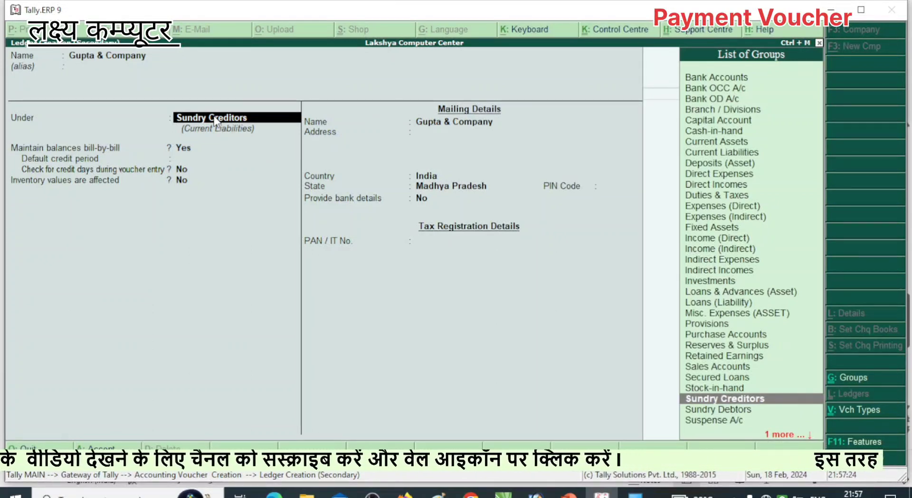
key("Return")
key("Return")
key("Return")
key("Return")
key("Return")
key("Return")
key("Return")
key("Return")
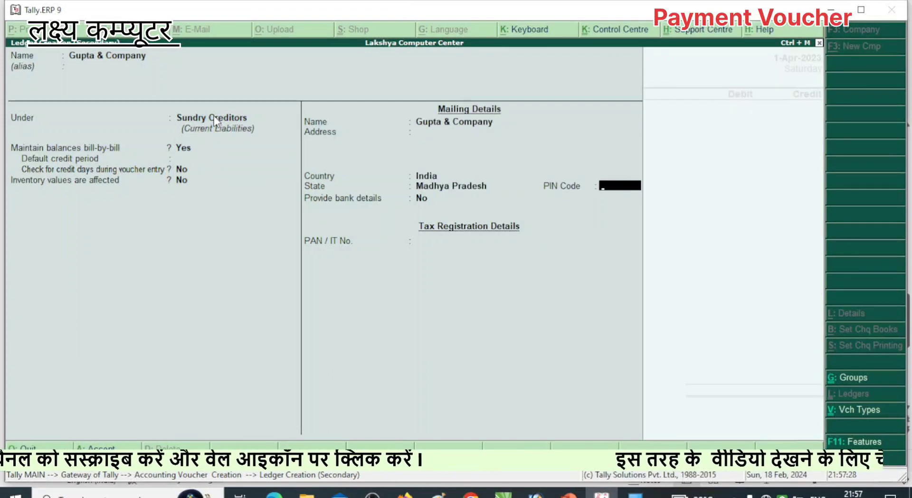
key("Return")
key("Return")
key("Return")
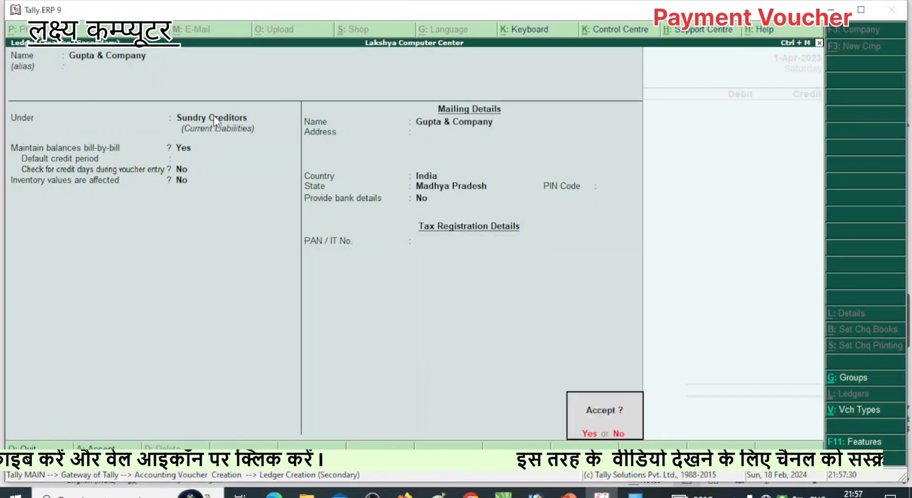
key("Return")
Accept the default supplier details, check the amount on the PowerPoint slide and credit Gupta & Company with 45,000 in the voucher
key("Return")
key("Return")
key("Return")
key("Return")
key("Return")
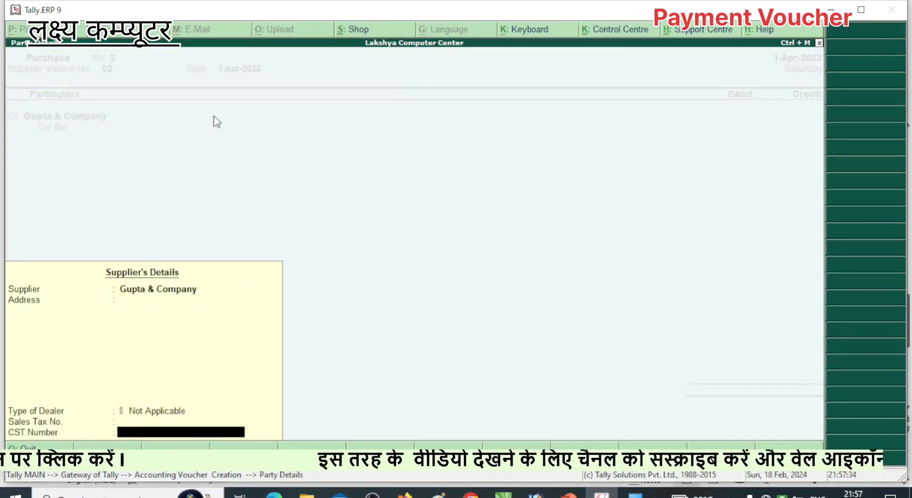
key("Return")
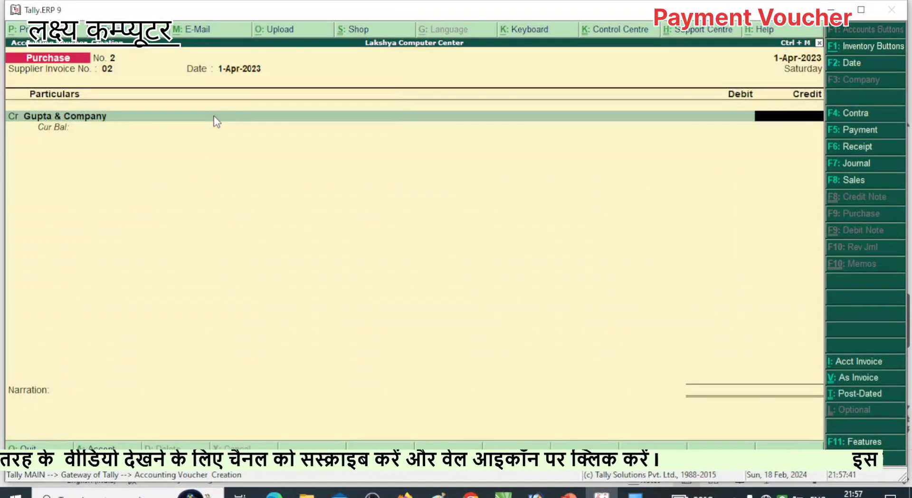
key("alt+Tab")
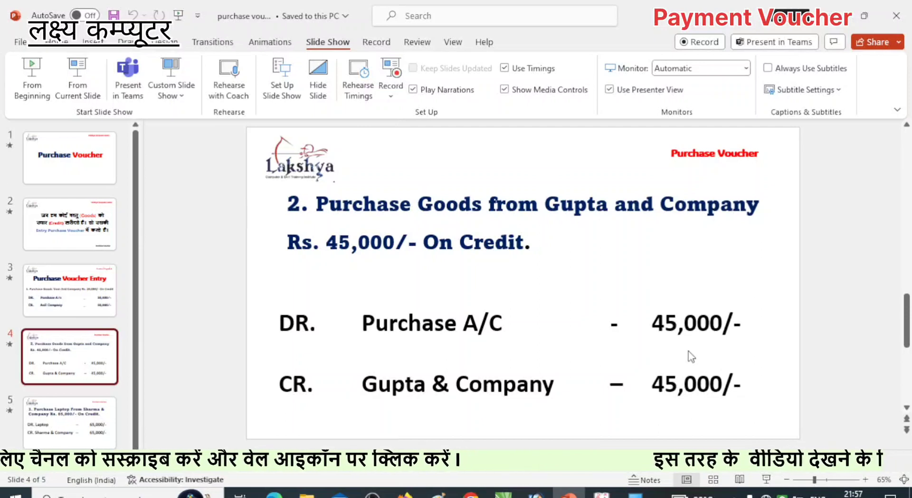
key("alt+Tab")
type("45000")
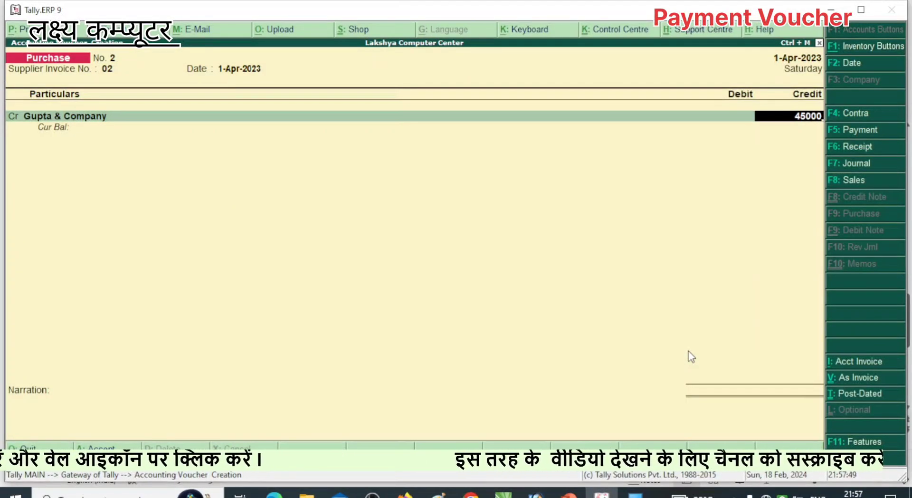
key("Return")
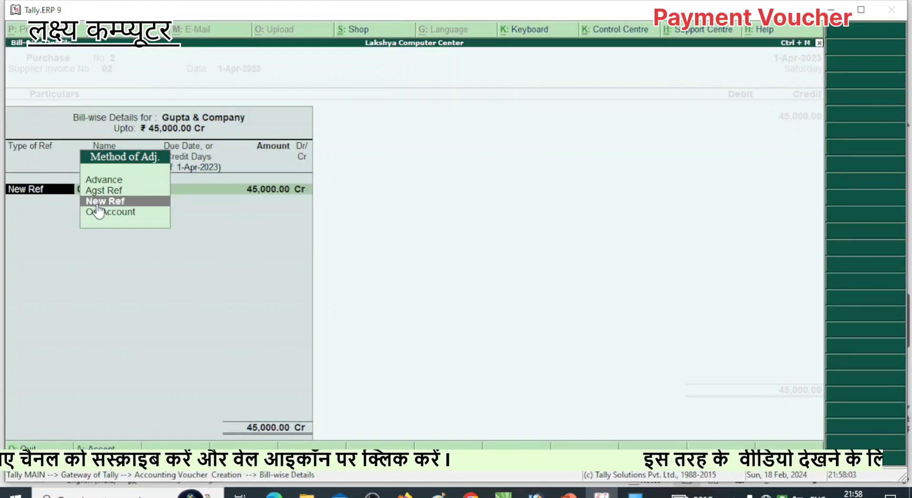
Record the bill-wise details for Gupta & Company as New Ref 02 for 45,000.00 Cr, leaving the credit days blank
key("Return")
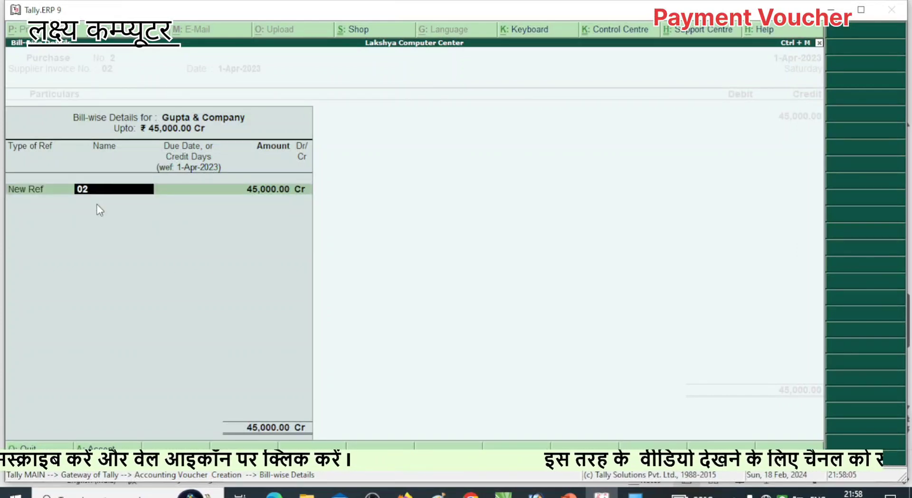
key("Return")
key("Return")
key("Return")
key("Return")
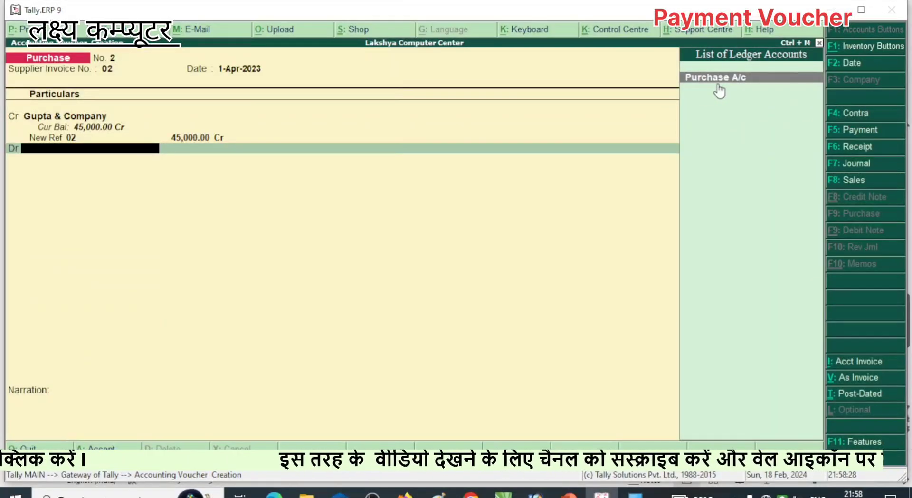
Debit Purchase A/c with 45,000.00 and save the voucher with the narration "being goods on credit"
left_click(716, 77)
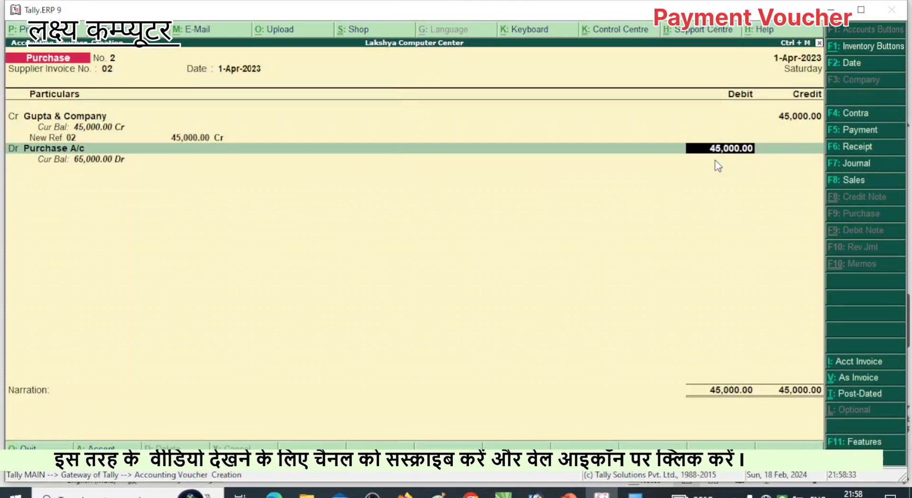
key("Return")
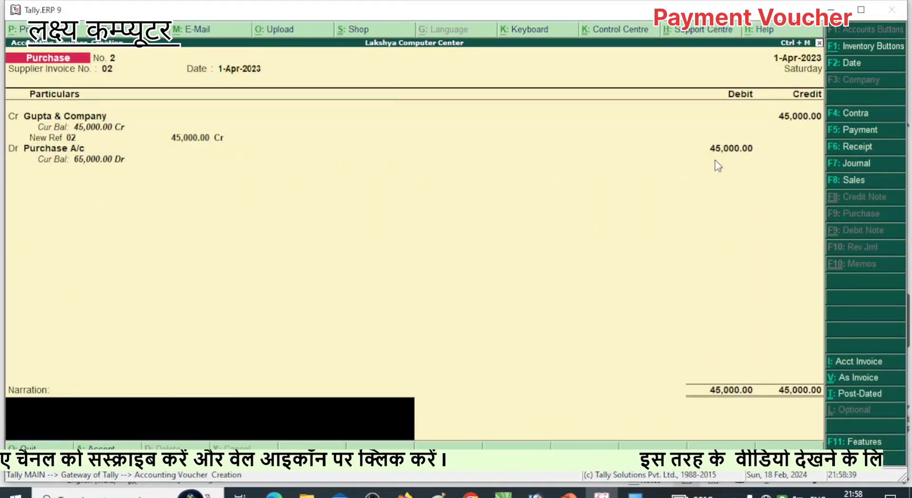
type("being gp")
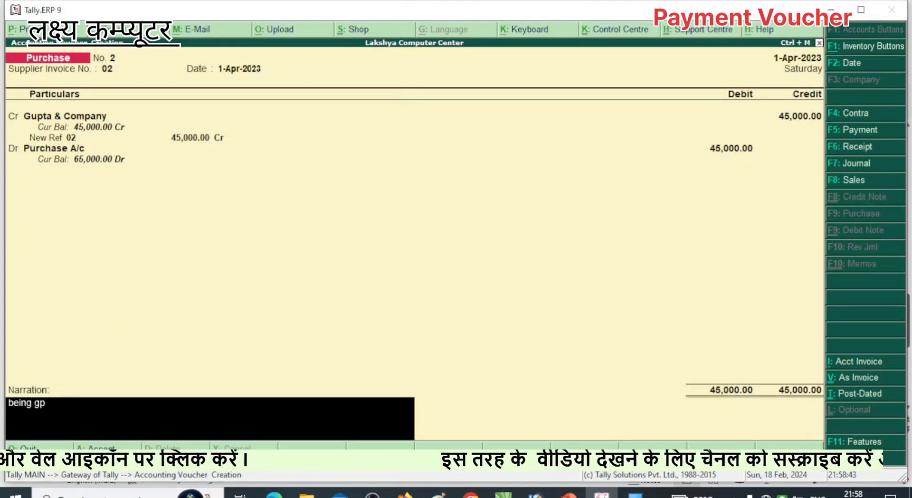
key("BackSpace")
type("ood")
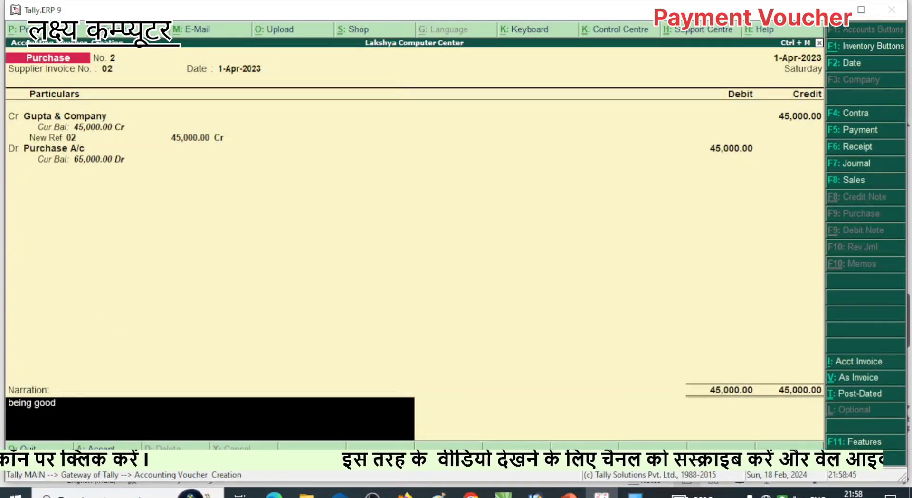
type("s on")
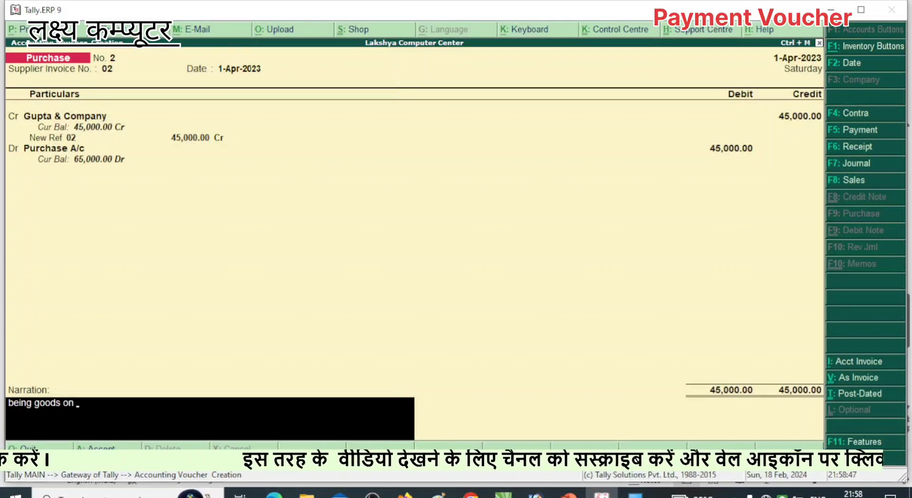
type(" cre")
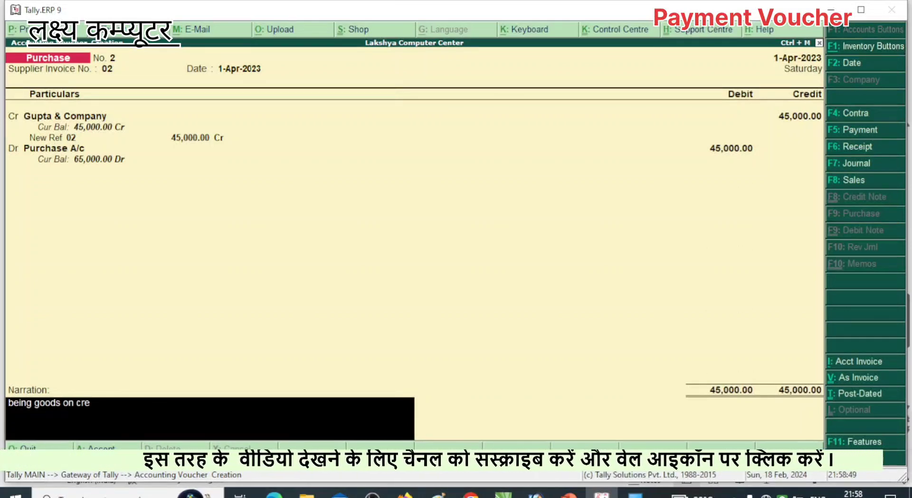
type("dit")
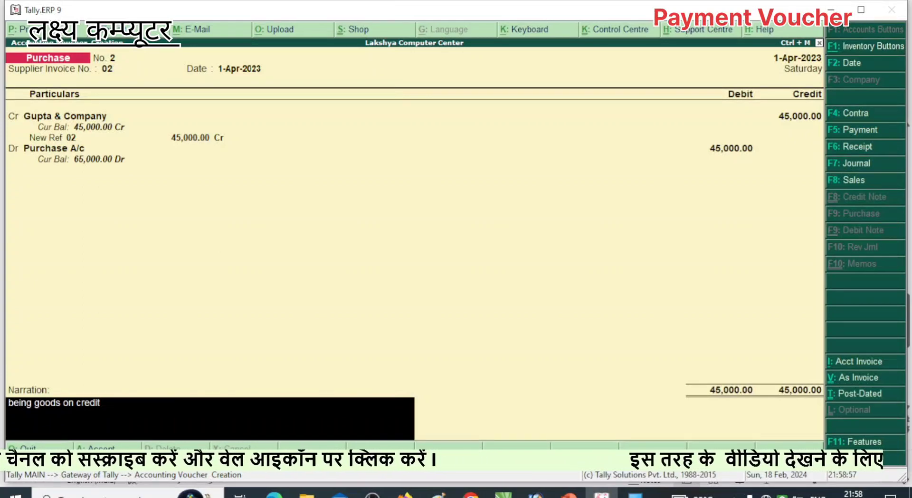
key("Return")
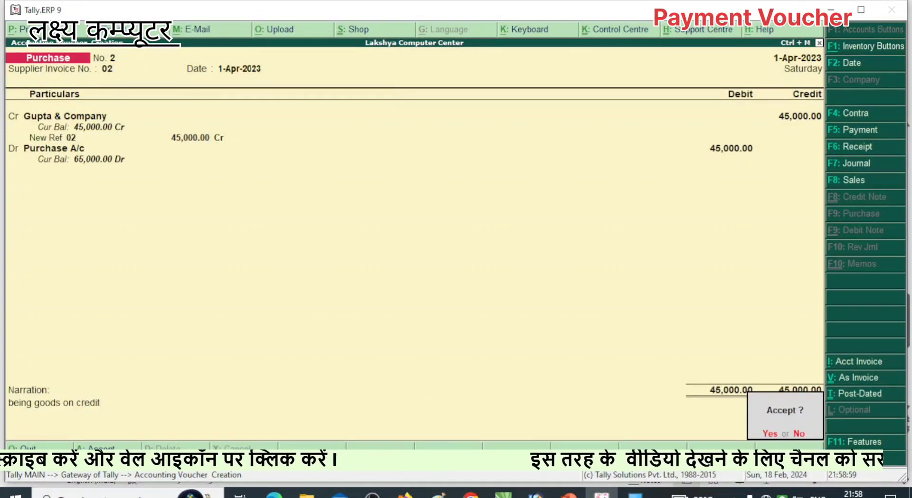
key("Return")
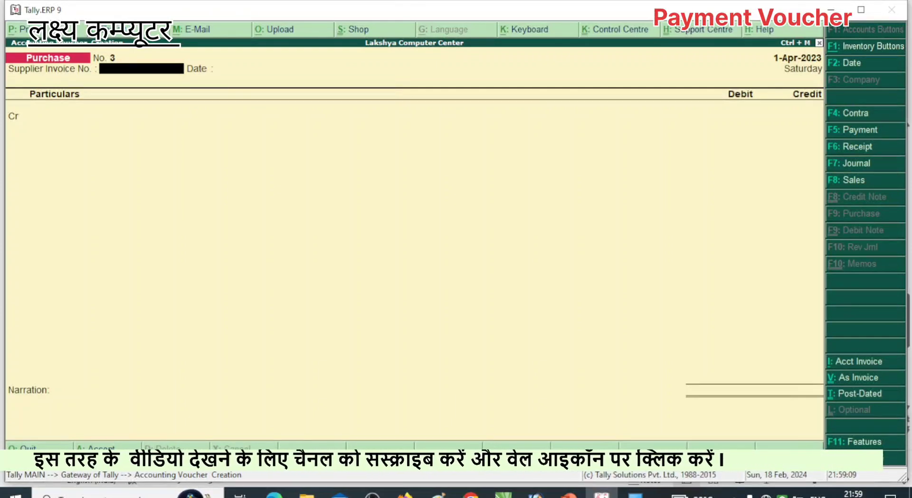
Review the saved purchase vouchers No. 2 and No. 1 and return to the blank purchase entry
key("Page_Up")
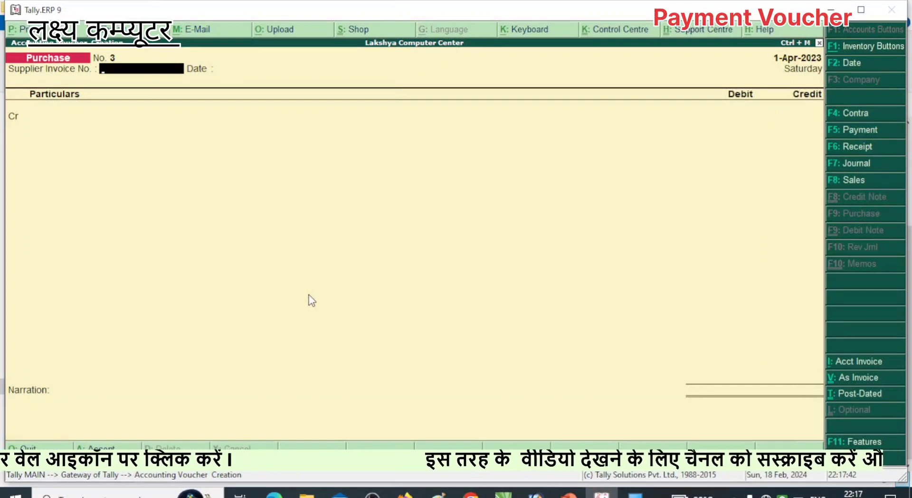
key("Page_Up")
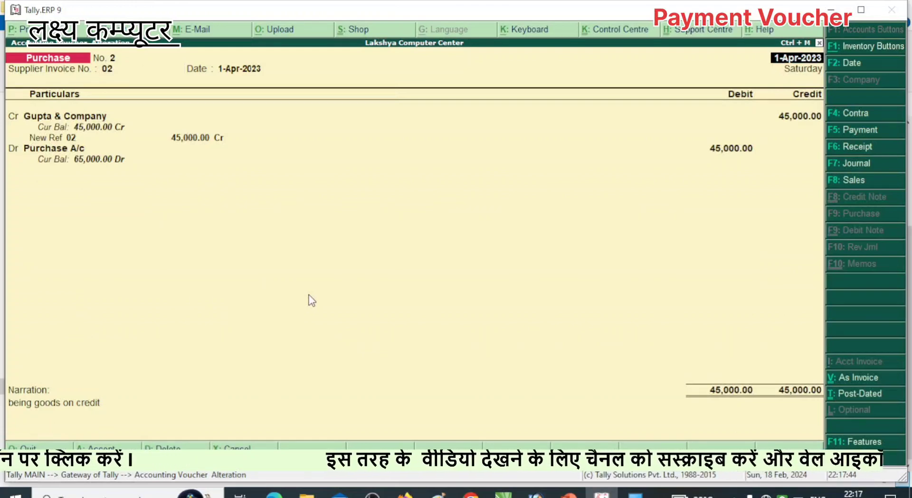
key("Page_Up")
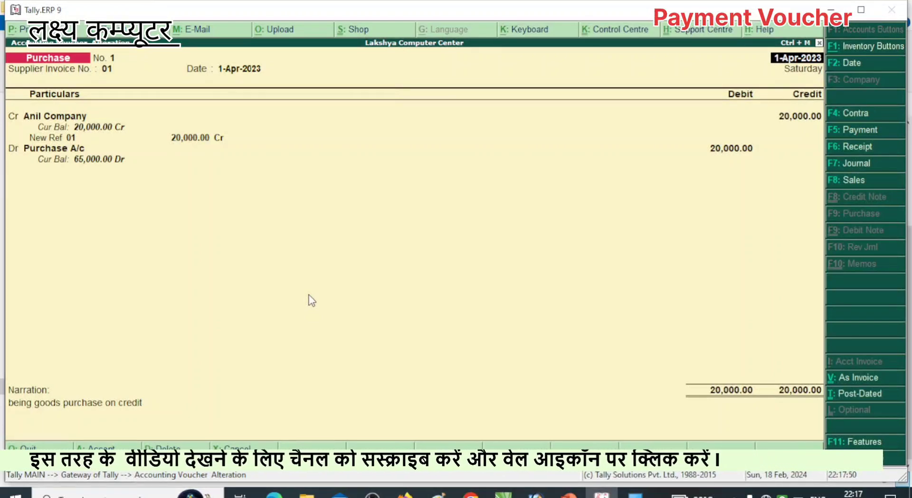
key("Page_Down")
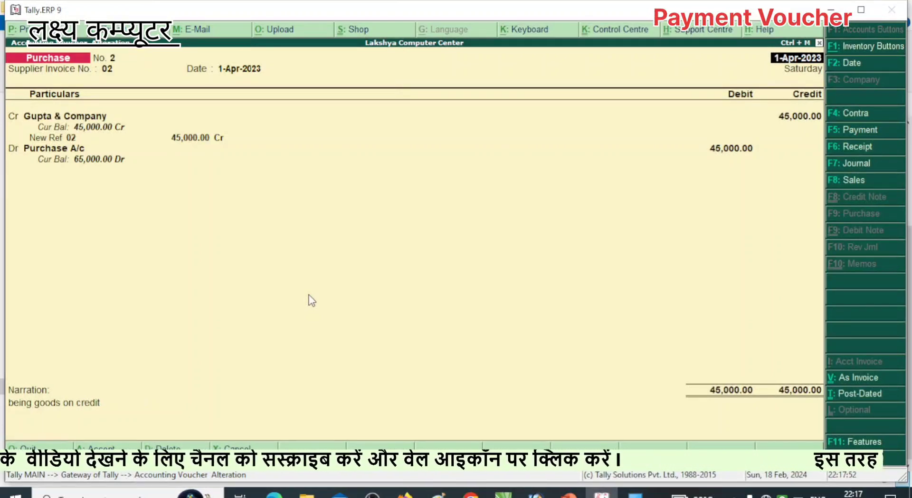
key("Page_Down")
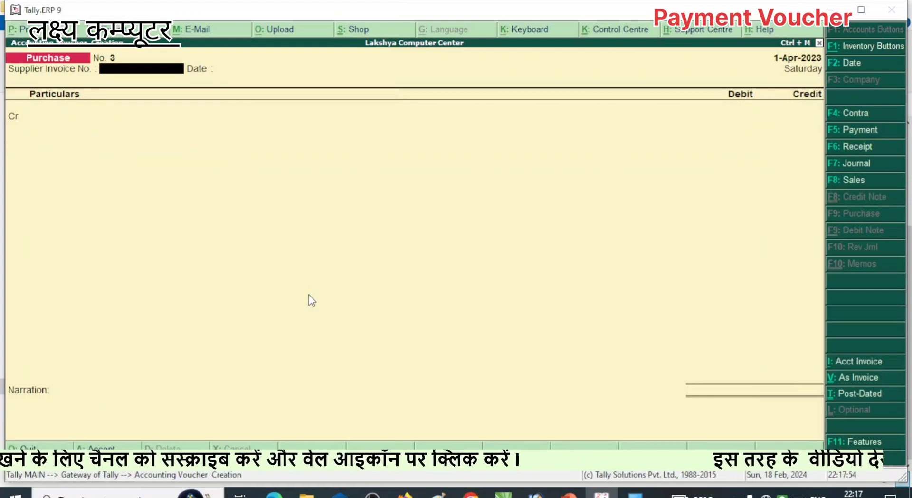